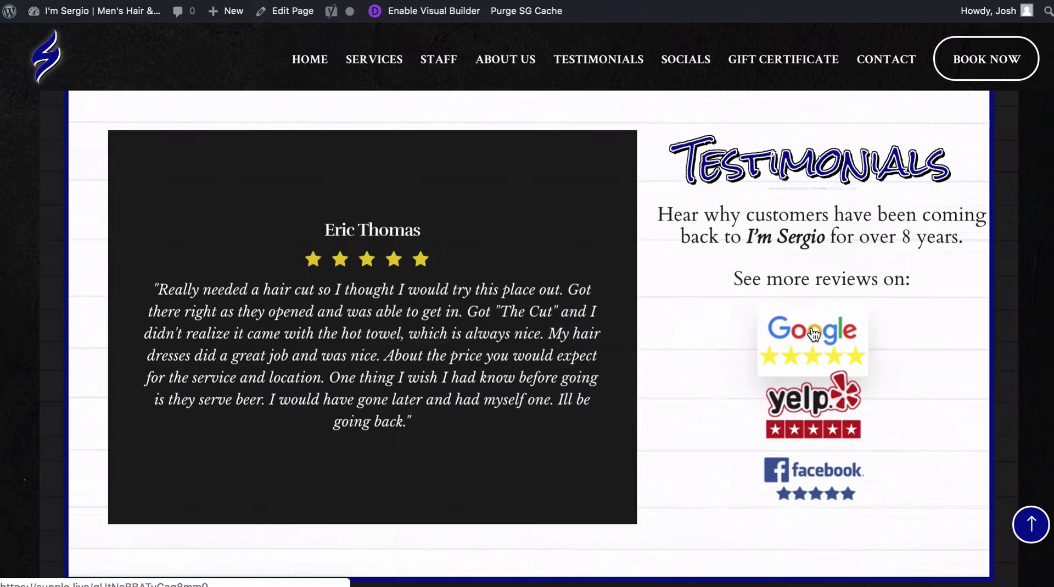
Open I'm Sergio's Google reviews (4.4 stars, 42 reviews) and scroll through them
left_click(793, 326)
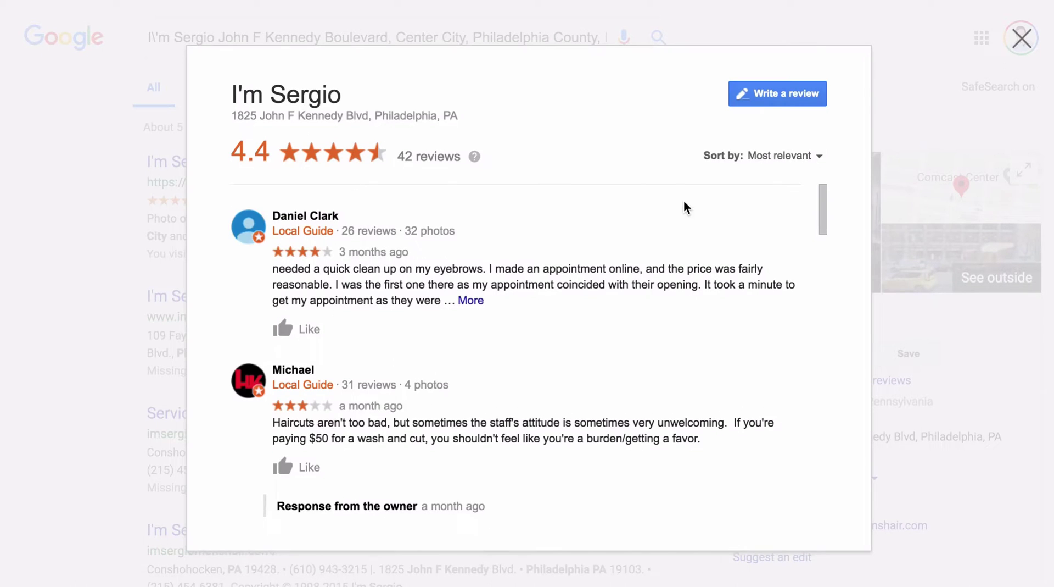
scroll(575, 246, "down", 5)
scroll(553, 302, "down", 4)
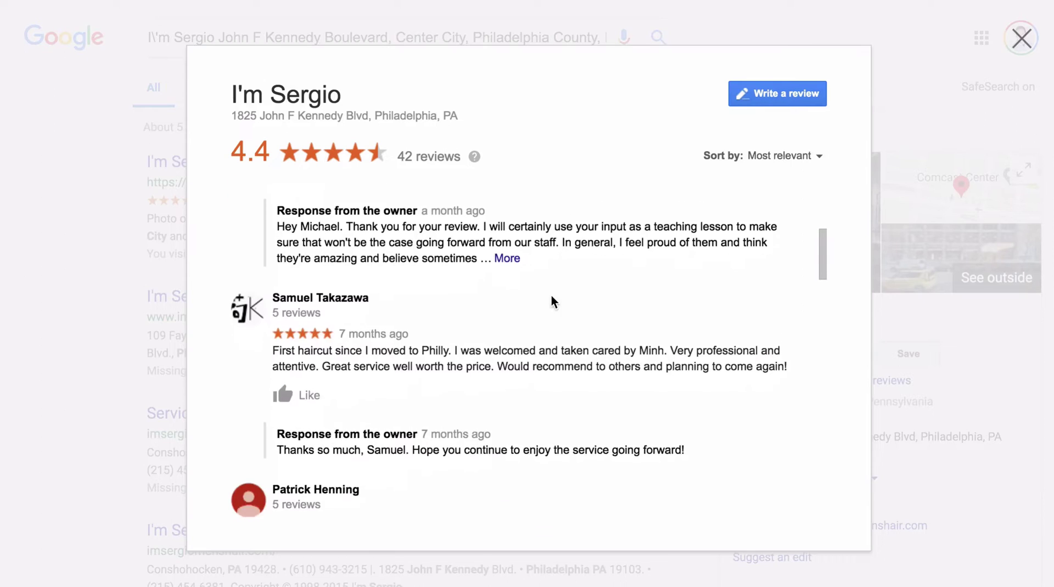
scroll(553, 301, "up", 8)
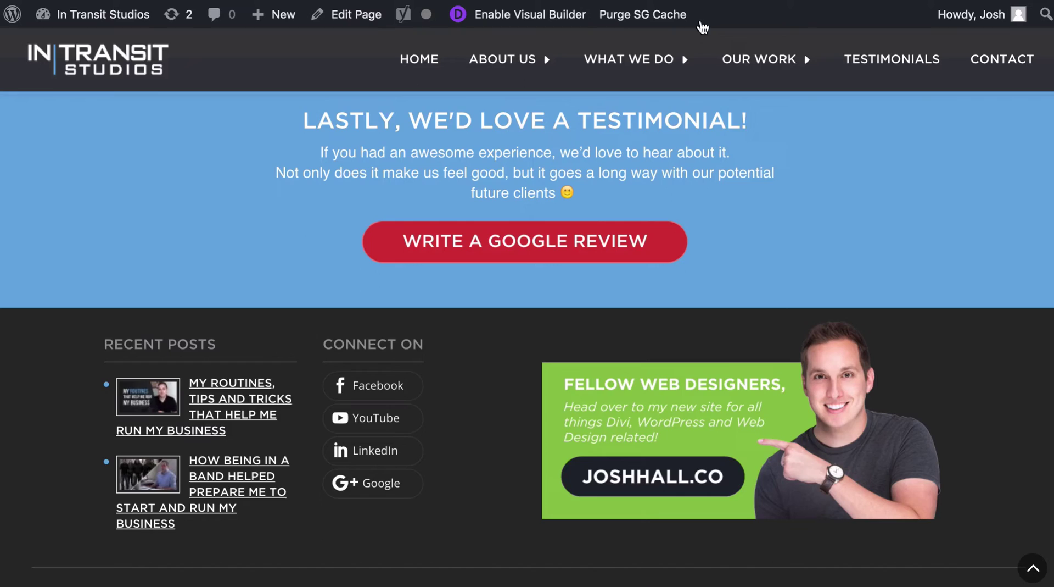
Scroll the In Transit Studios site to the 'Lastly, we'd love a testimonial!' section
scroll(815, 151, "up", 5)
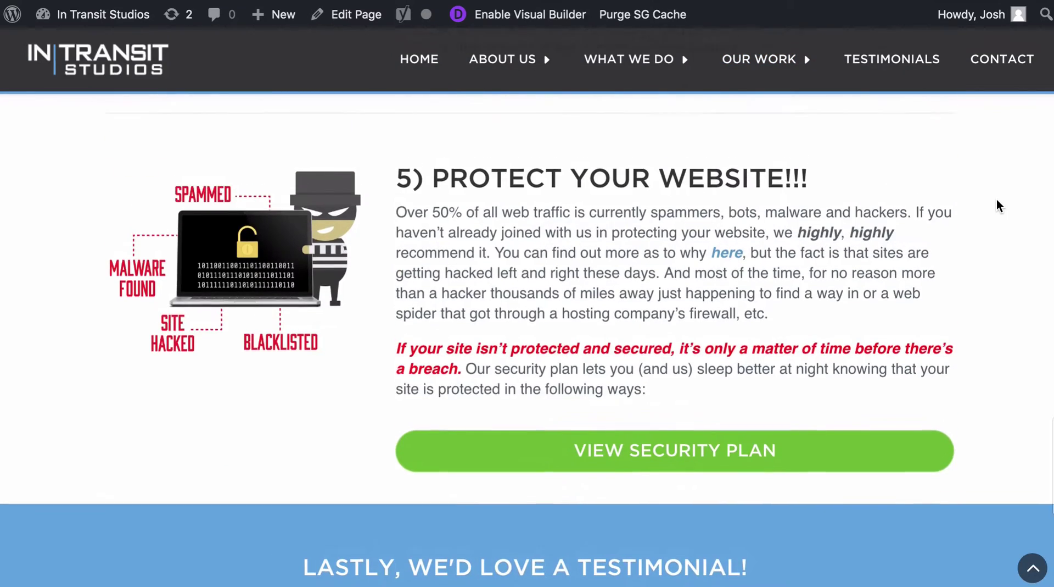
scroll(983, 195, "up", 5)
scroll(956, 186, "down", 10)
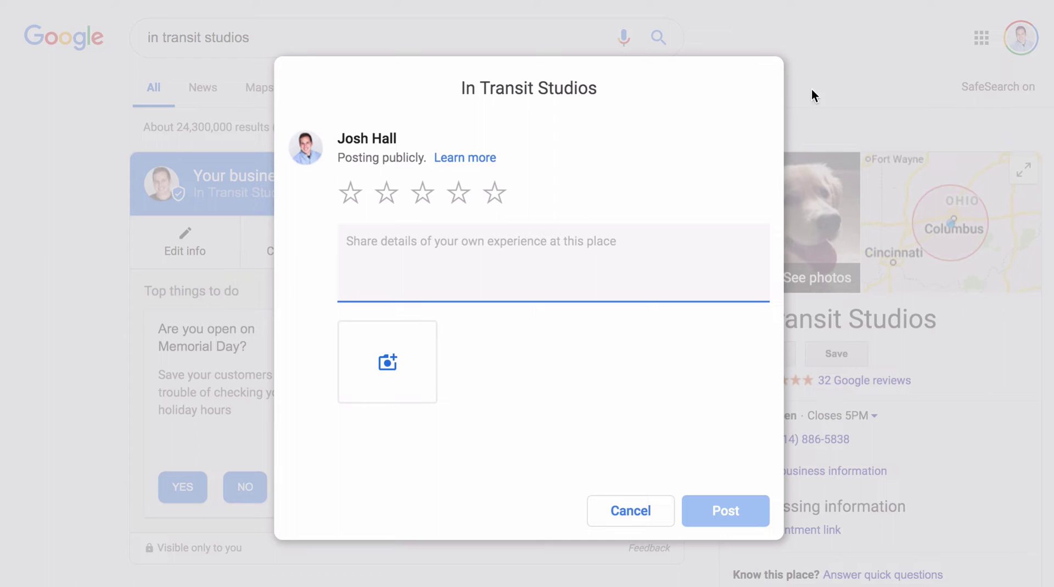
left_click(819, 44)
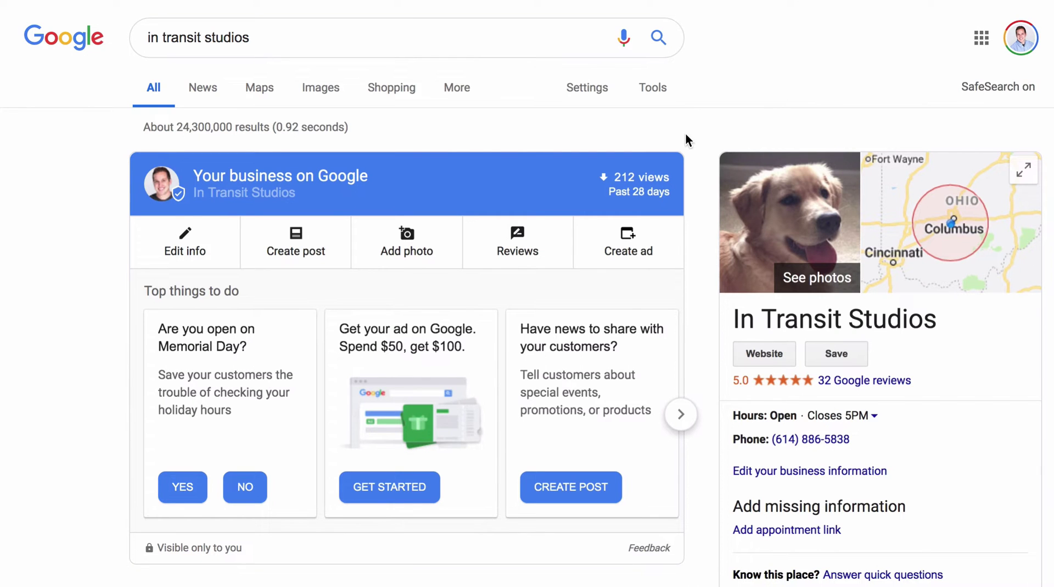
scroll(686, 137, "down", 1)
scroll(694, 135, "down", 1)
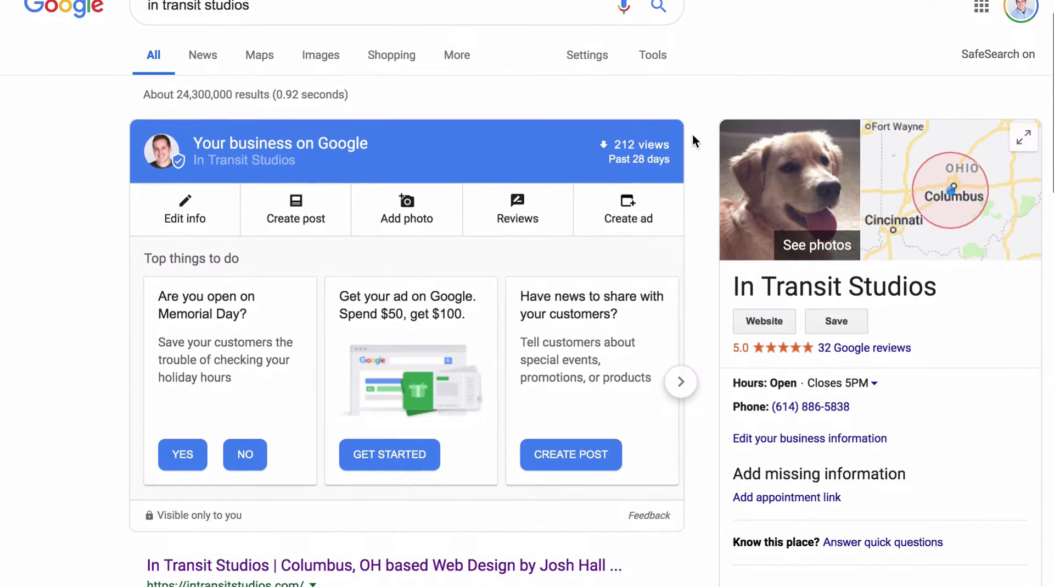
scroll(693, 135, "up", 2)
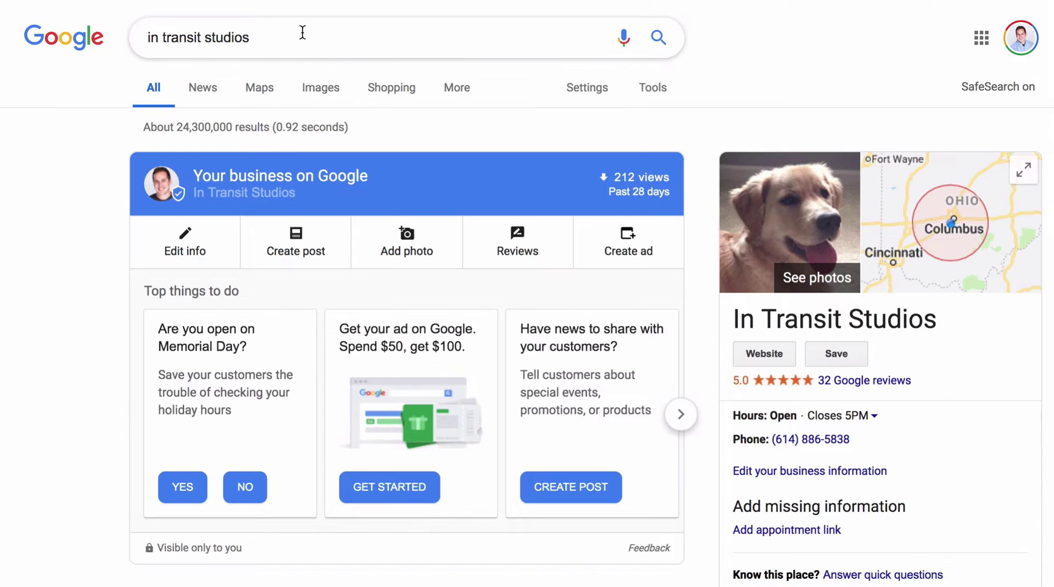
scroll(693, 133, "down", 3)
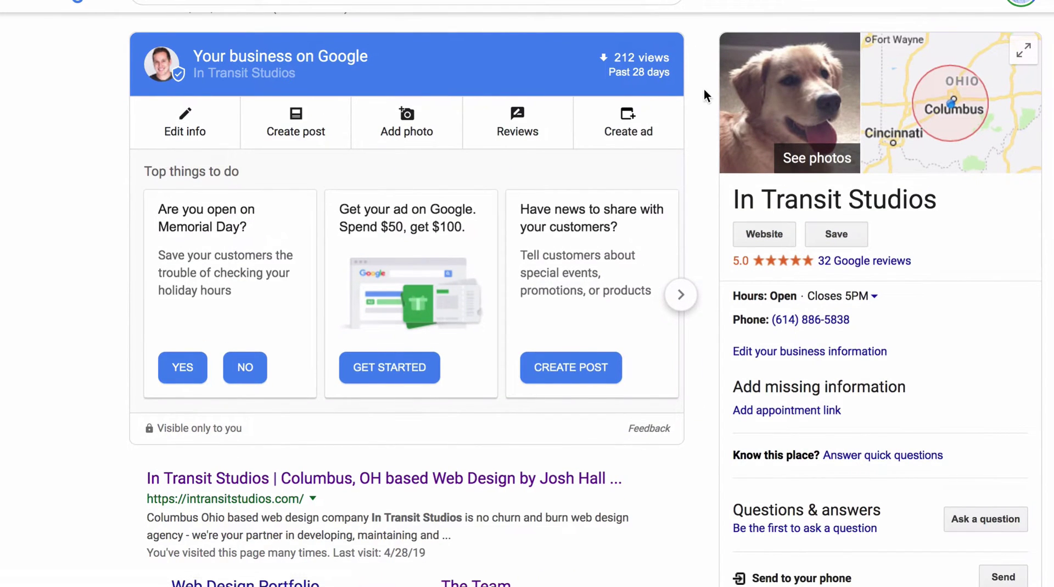
scroll(696, 91, "down", 3)
scroll(696, 91, "down", 2)
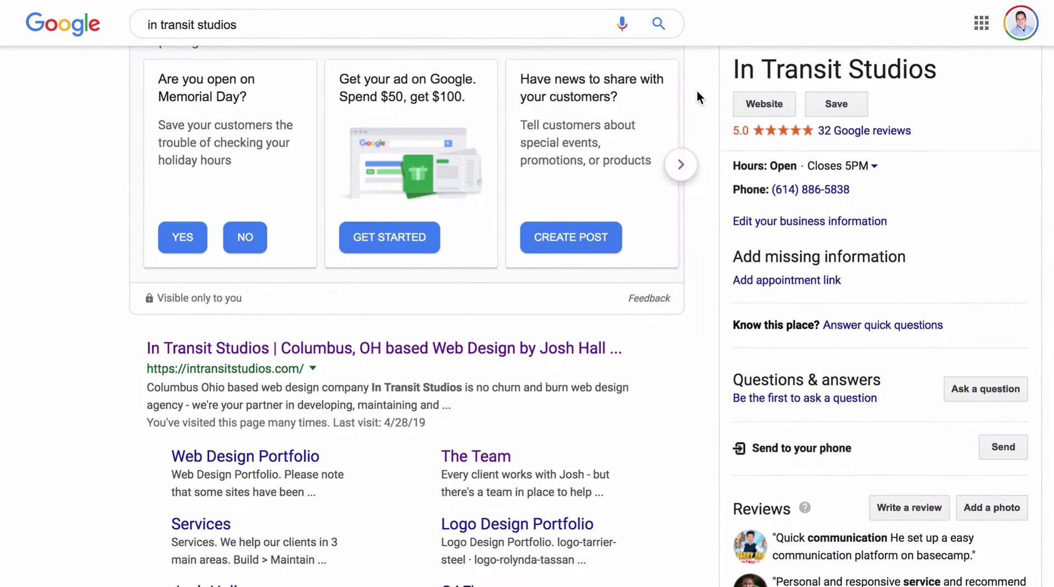
scroll(697, 90, "down", 1)
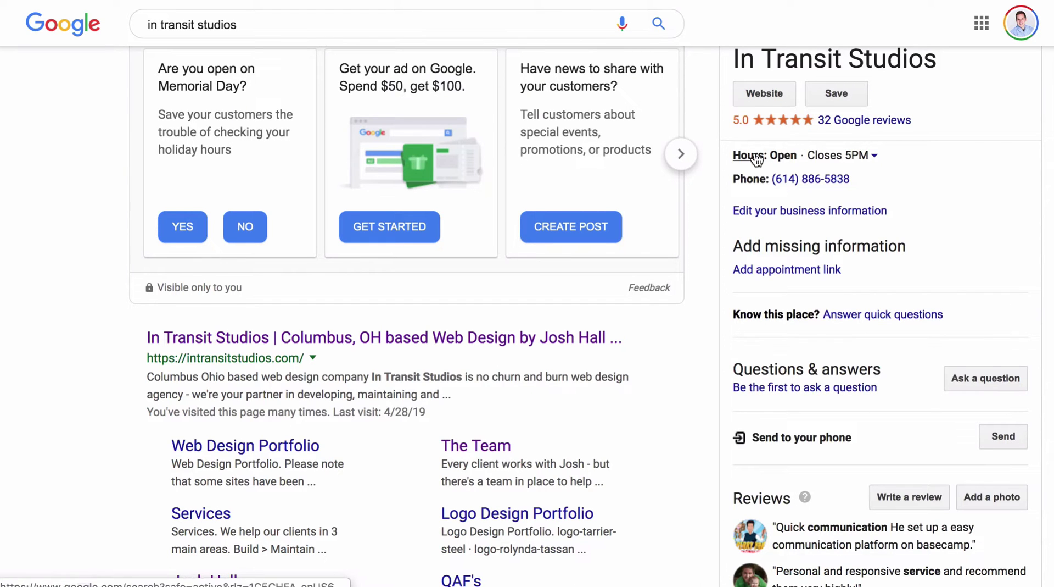
scroll(800, 307, "up", 1)
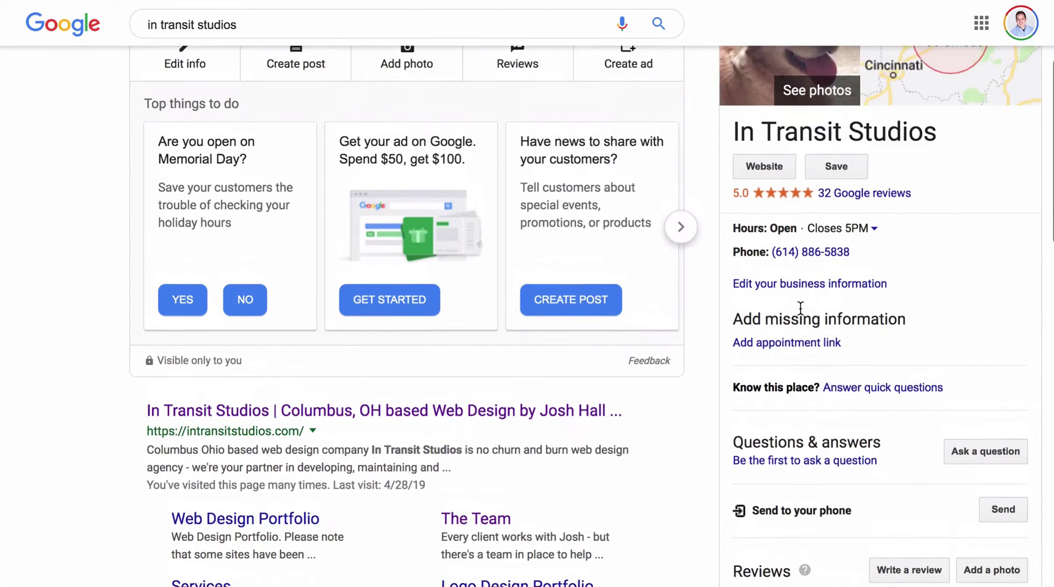
scroll(856, 288, "down", 1)
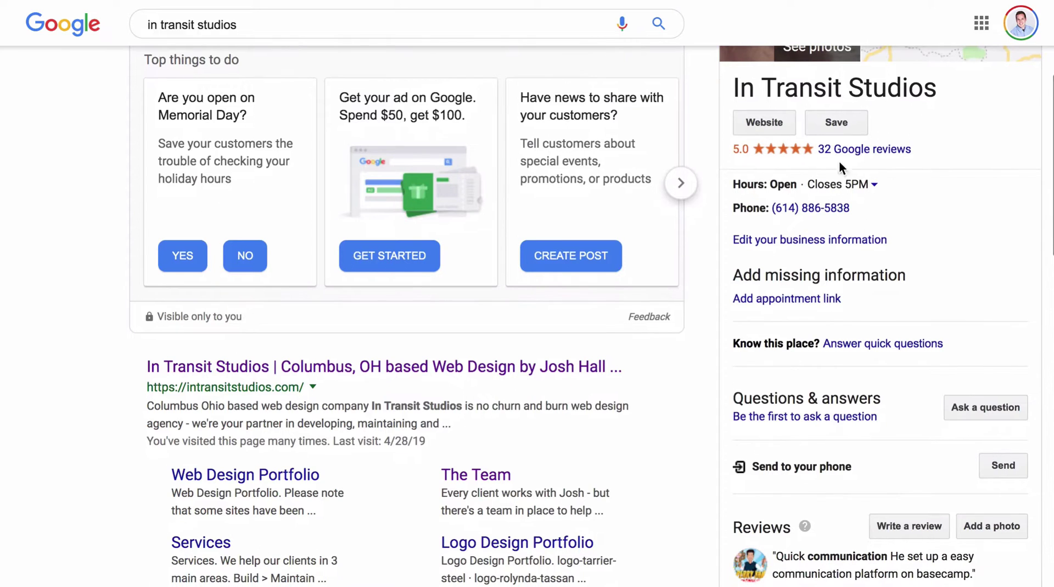
scroll(873, 154, "down", 1)
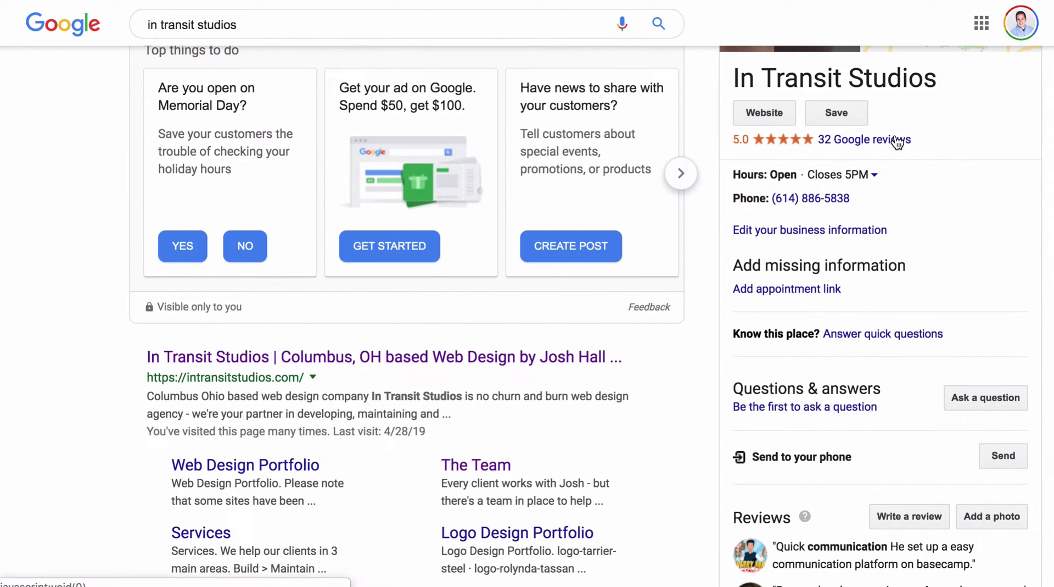
scroll(884, 144, "down", 1)
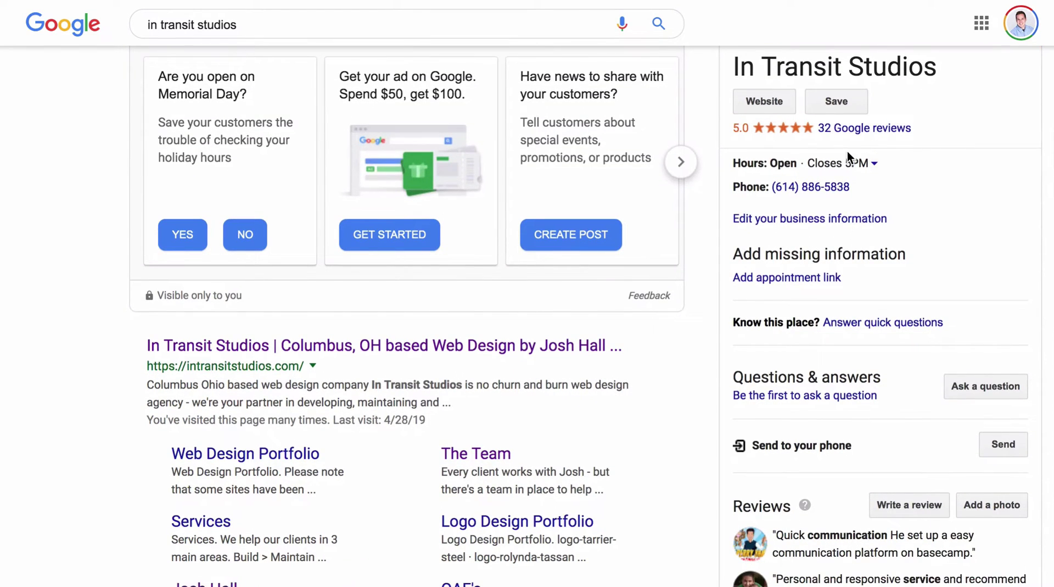
Open the In Transit Studios reviews (5.0 stars, 32 reviews) and exit full screen to reveal the address bar
left_click(880, 130)
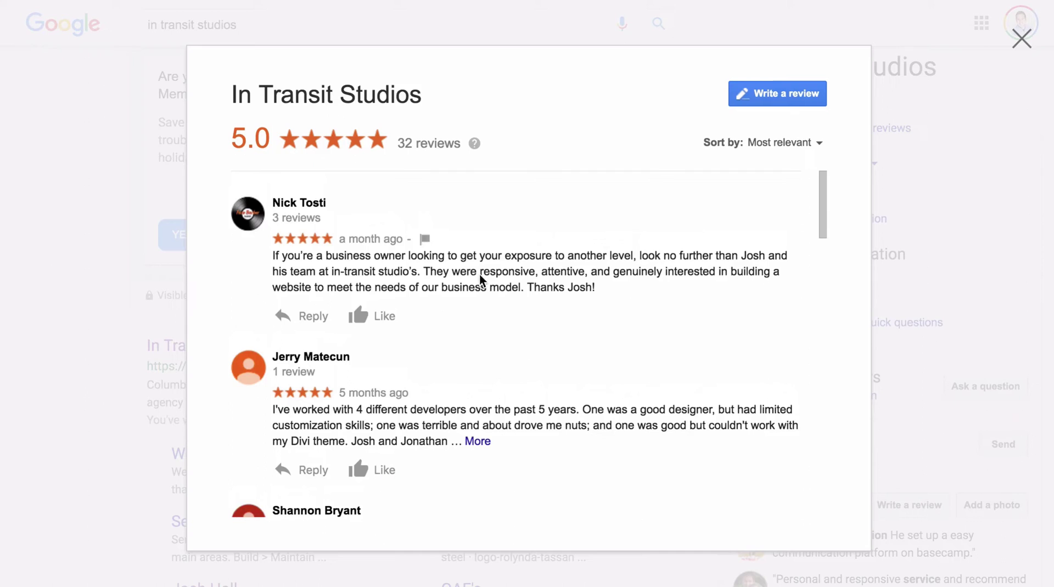
scroll(482, 278, "down", 4)
scroll(523, 280, "up", 4)
key("shift+super+f")
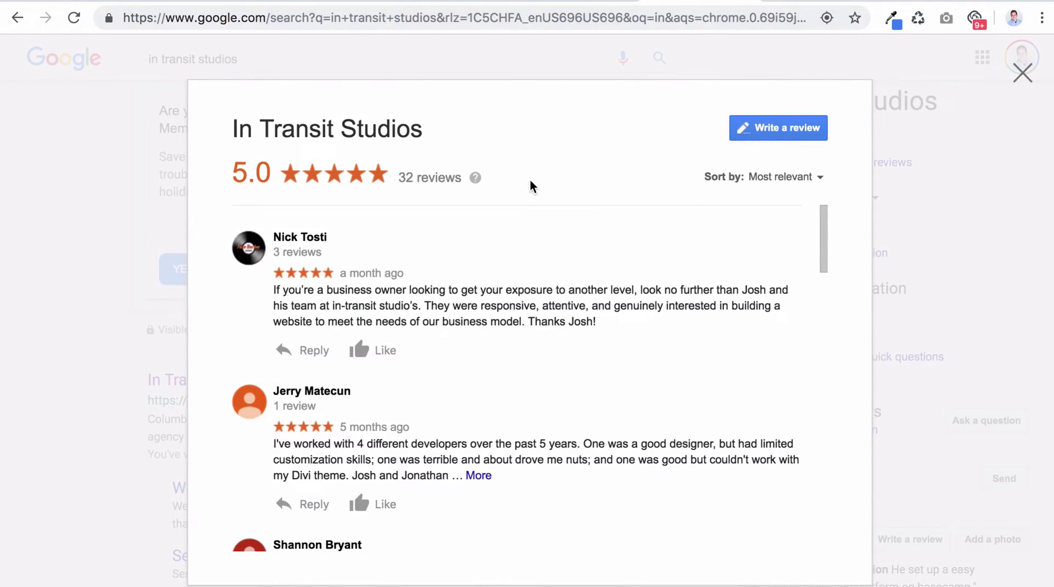
Shorten the reviews page URL in Bitly to bit.ly/2Eq1hv8 and copy the Bitlink
triple_click(600, 10)
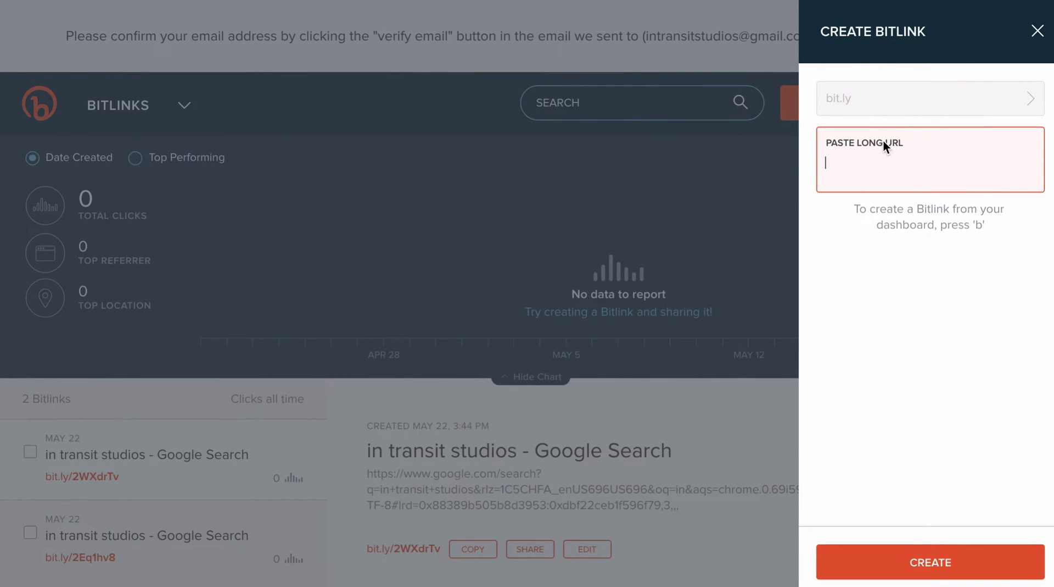
type("https://www.google.com/search?q=in+transit+studios&rlz=1C5CHFA_enUS696US696&oq=in&aqs=chrome.0.69i59j69i60l5.413j0j7&sourceid=chrome&ie=UTF-8#lrd=0x88389b505b8d3953:0xdbf22ceb1f596f79,1,,,")
left_click(923, 560)
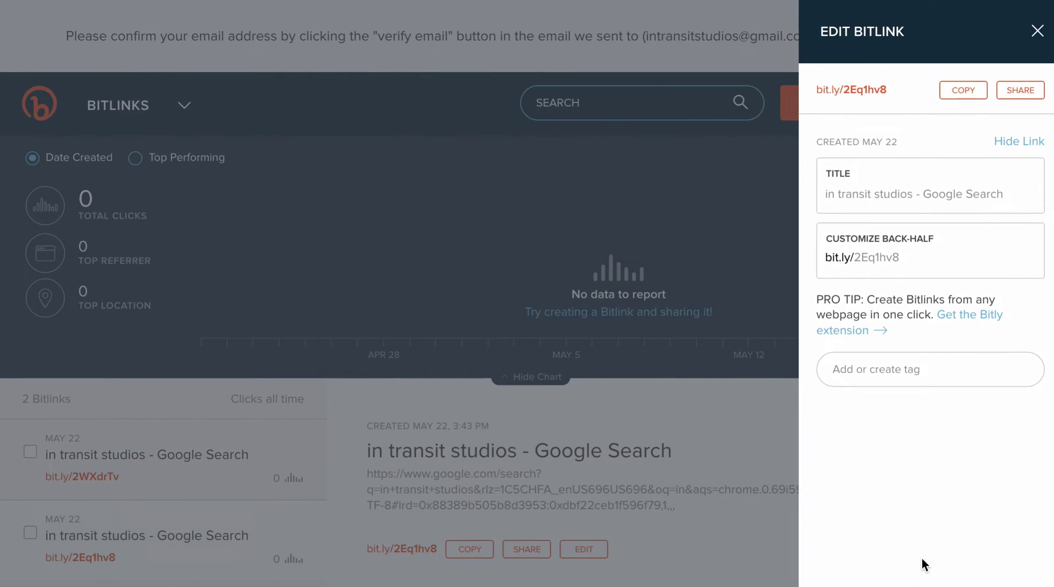
left_click(965, 94)
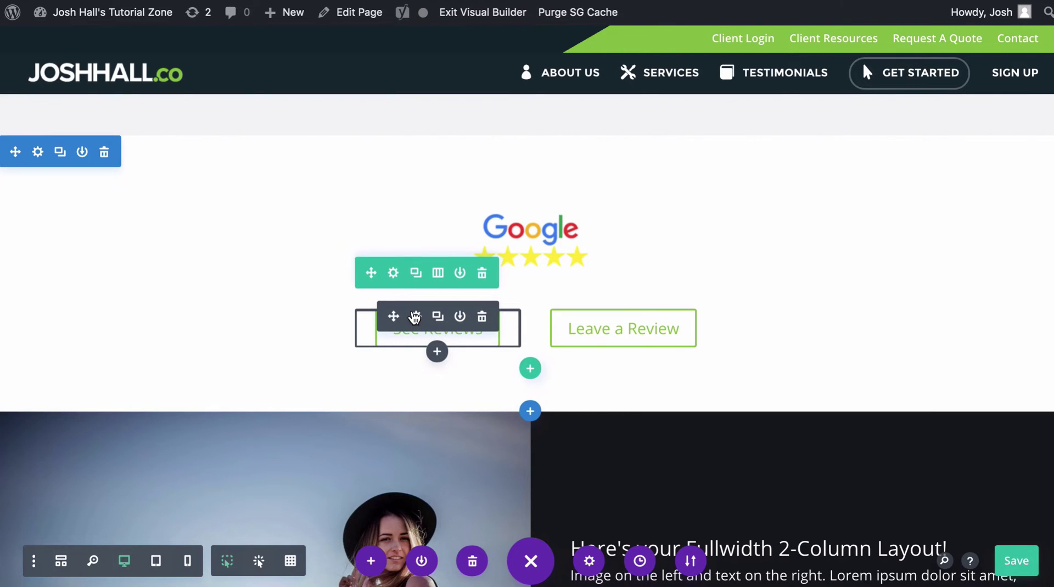
left_click(415, 317)
left_click(678, 349)
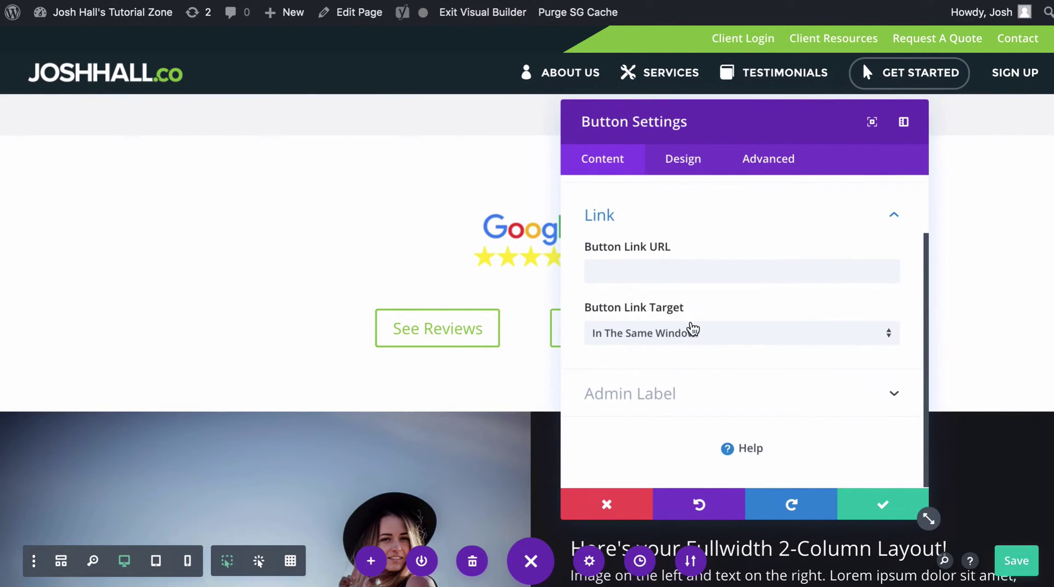
left_click(718, 273)
key("ctrl+v")
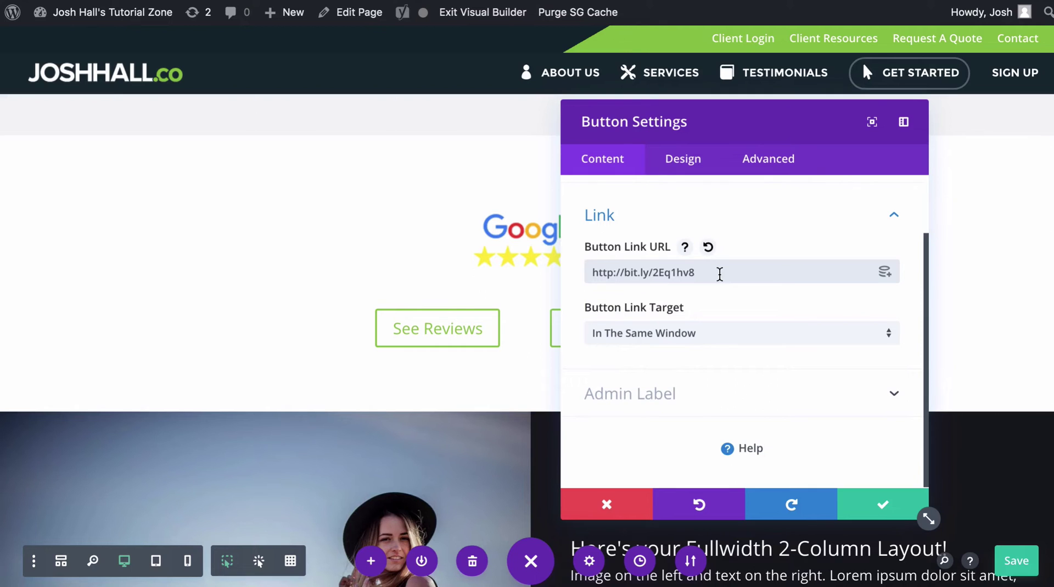
left_click(881, 504)
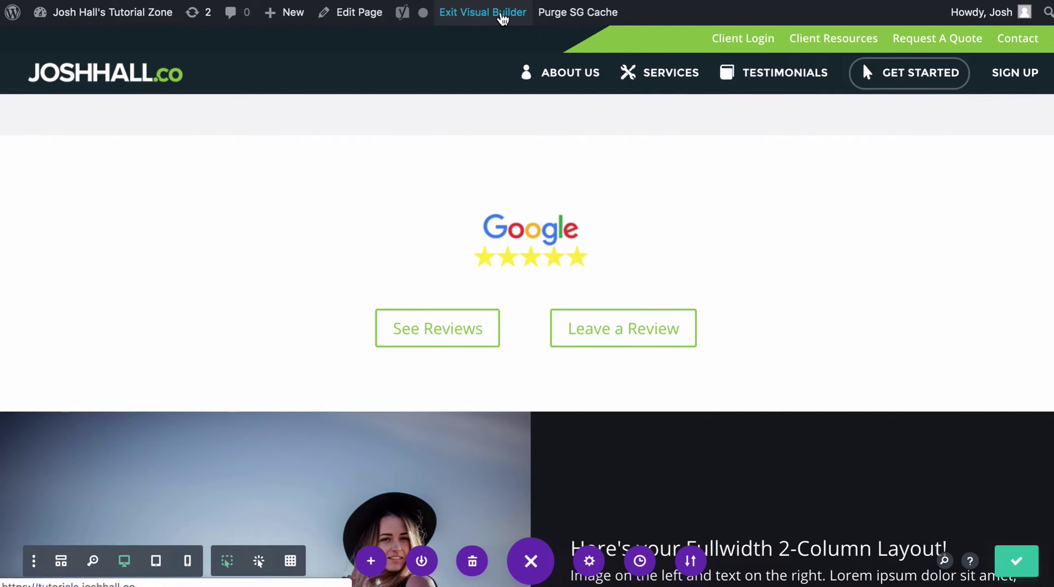
Exit the builder and test See Reviews on the live page, which opens the 32 Google reviews
left_click(502, 14)
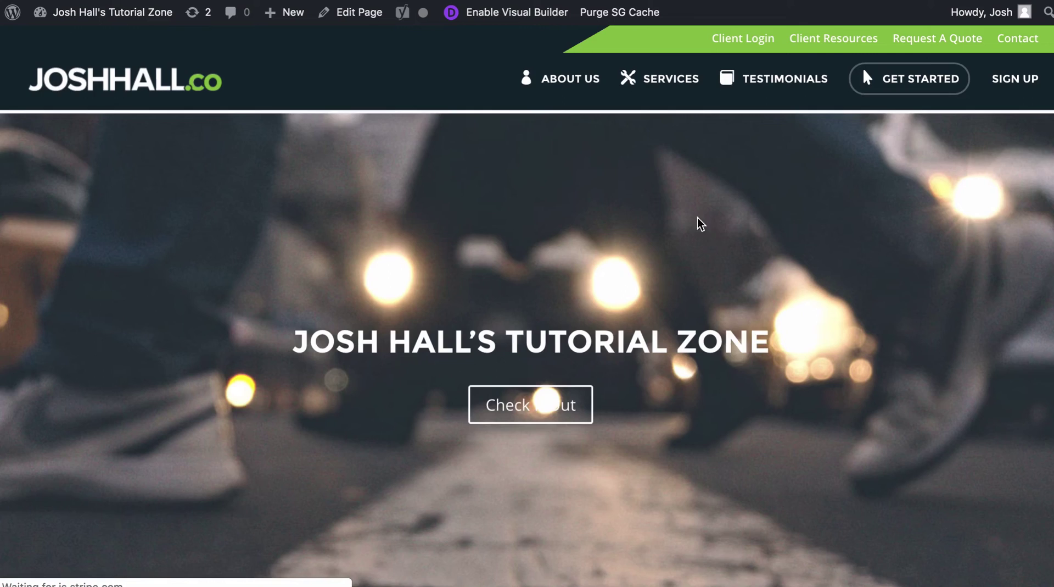
scroll(723, 185, "down", 15)
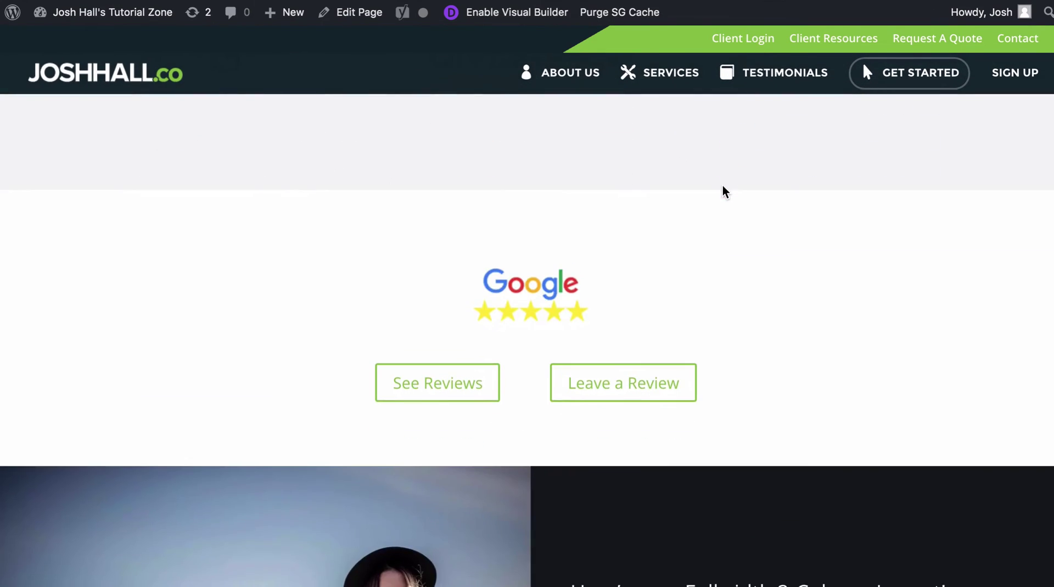
left_click(427, 357)
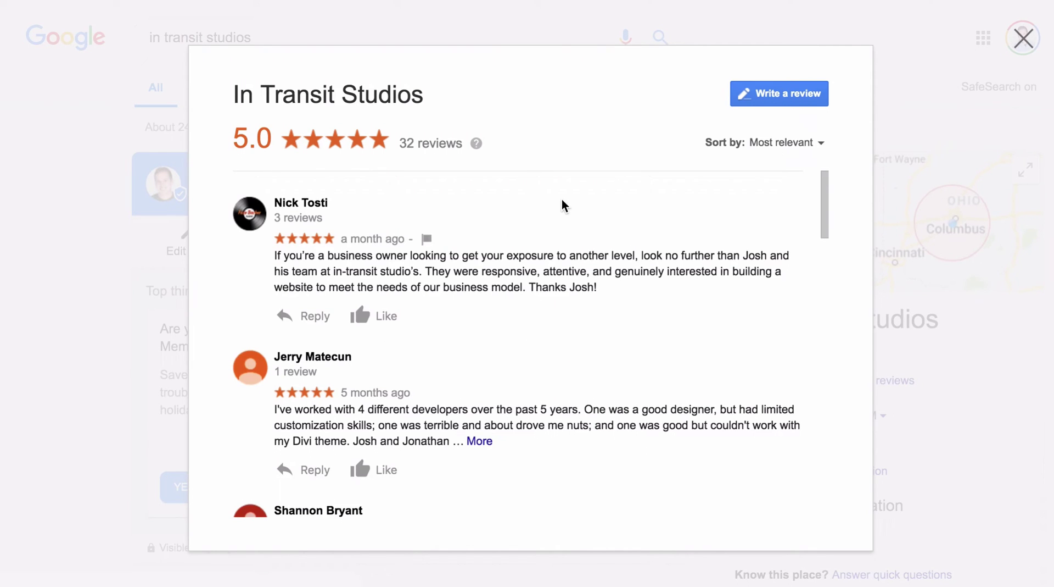
scroll(542, 222, "down", 1)
scroll(512, 239, "up", 1)
scroll(533, 239, "down", 2)
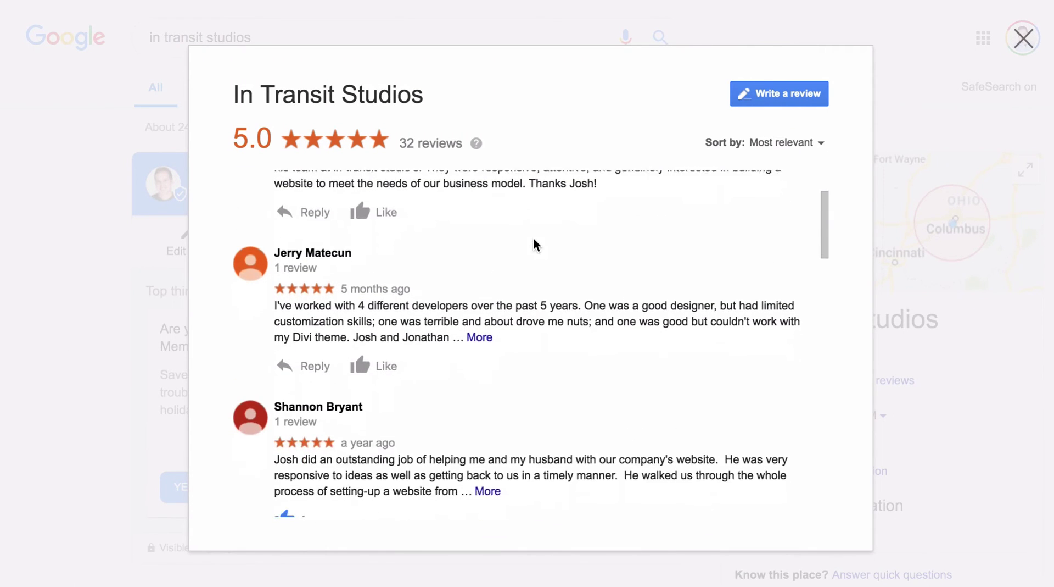
scroll(534, 238, "down", 2)
scroll(535, 242, "up", 4)
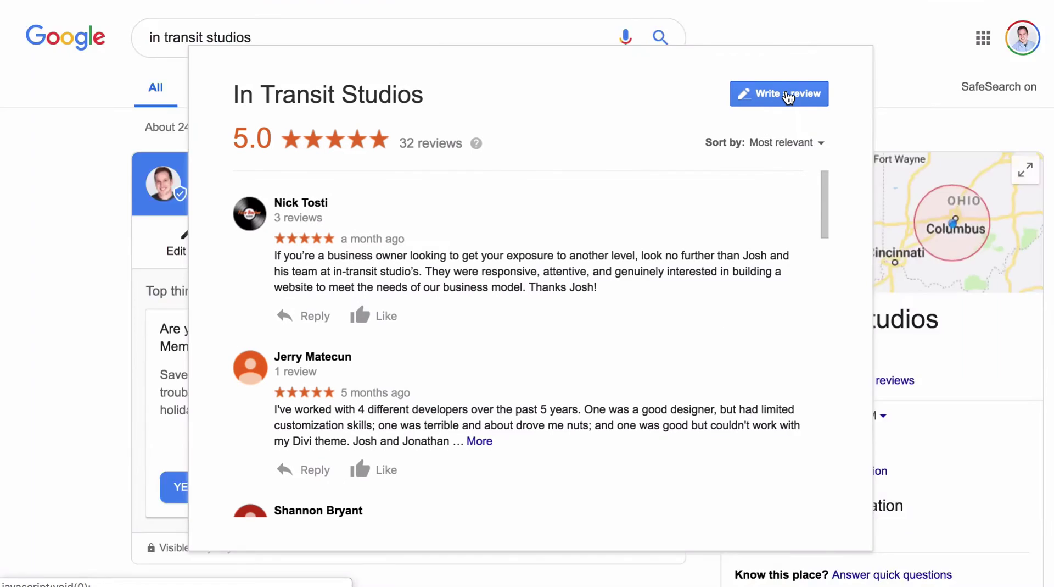
Open the In Transit Studios write-a-review form and select its page address
left_click(789, 97)
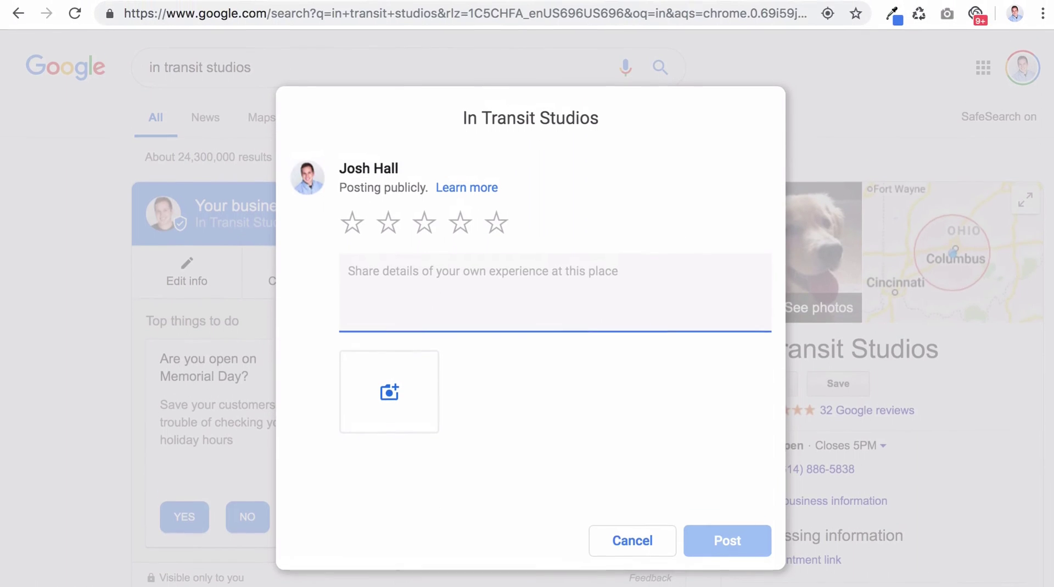
left_click(631, 24)
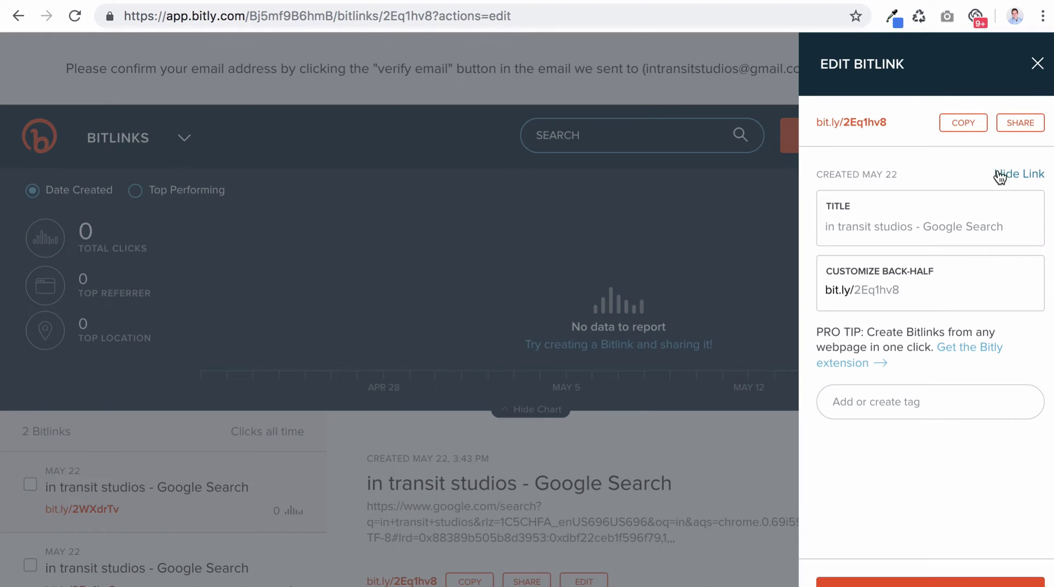
Create the Bitlink bit.ly/2WXdrTv from the write-review URL and copy it
left_click(1037, 65)
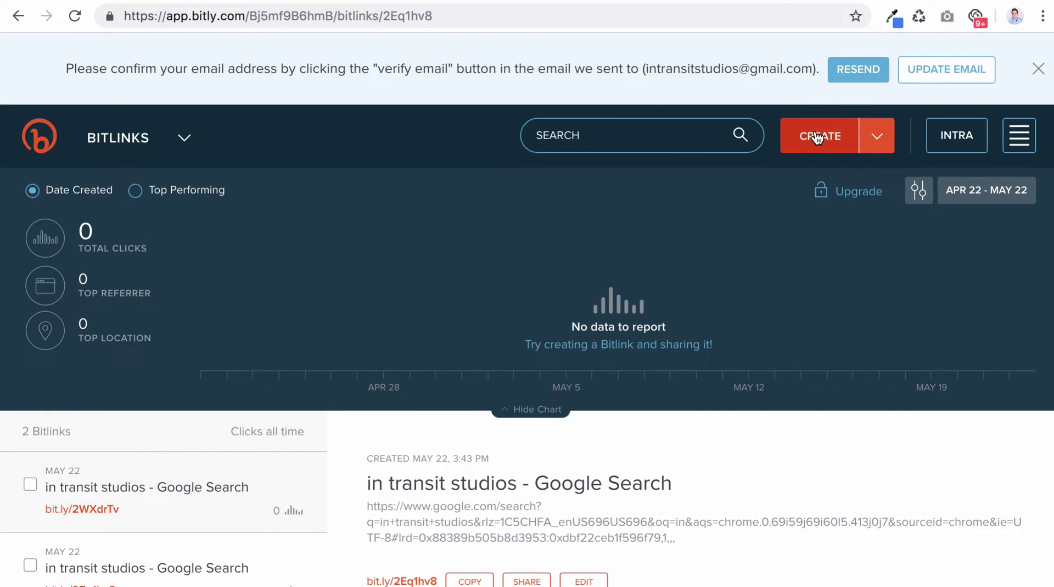
left_click(818, 135)
key("ctrl+v")
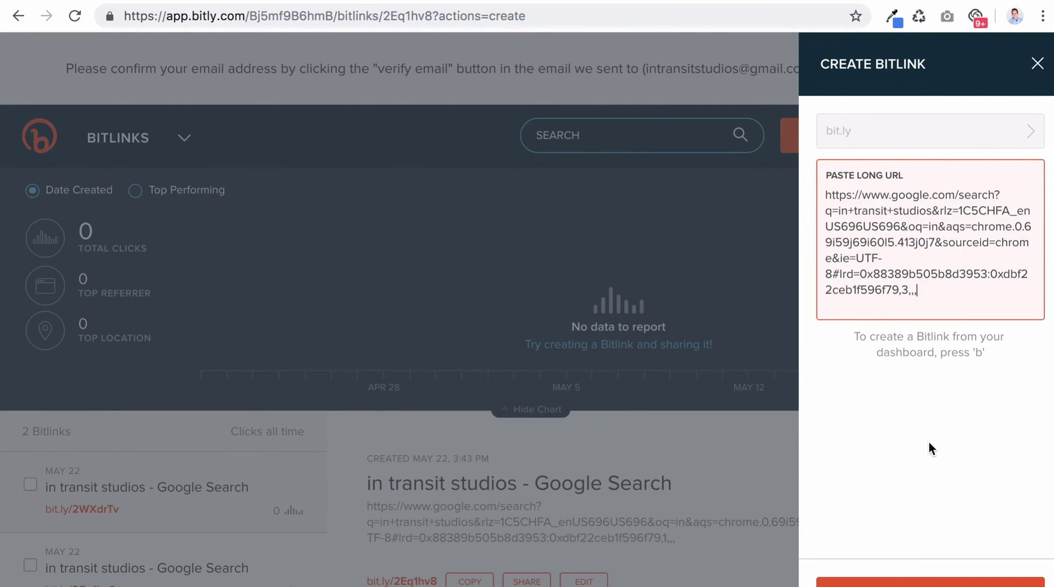
left_click(1007, 572)
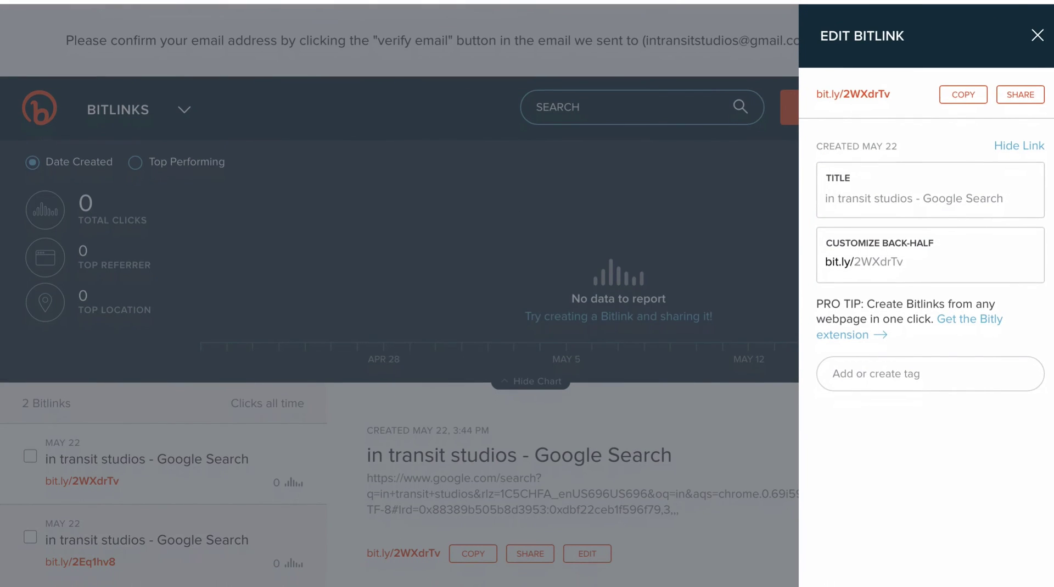
left_click(951, 134)
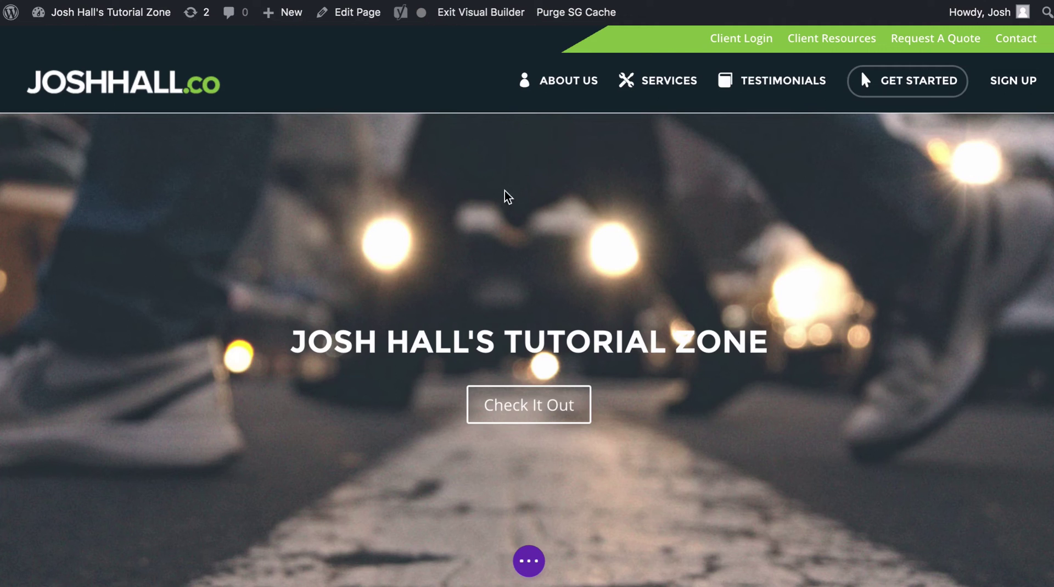
scroll(744, 263, "down", 15)
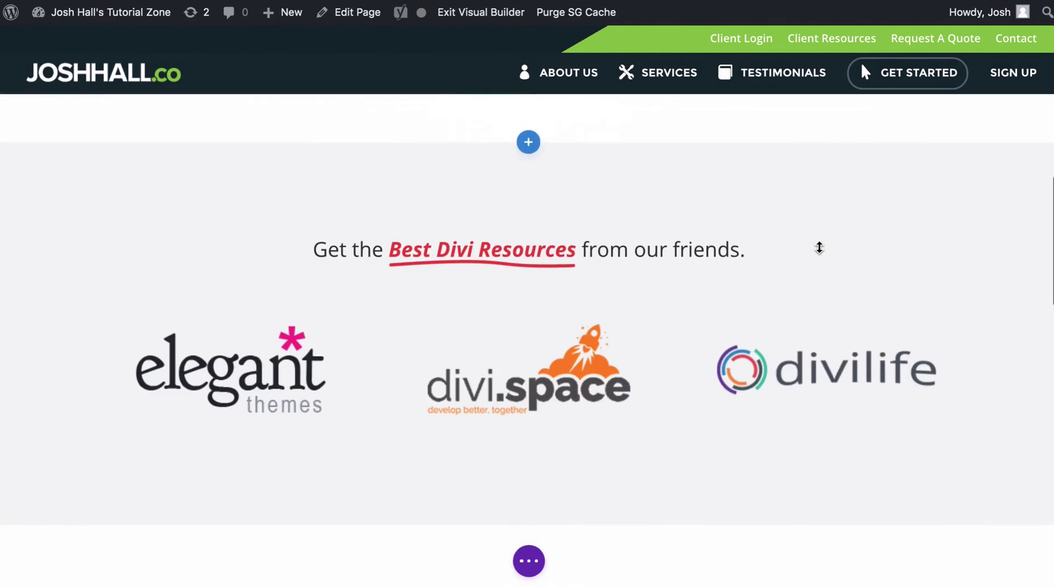
scroll(819, 248, "down", 10)
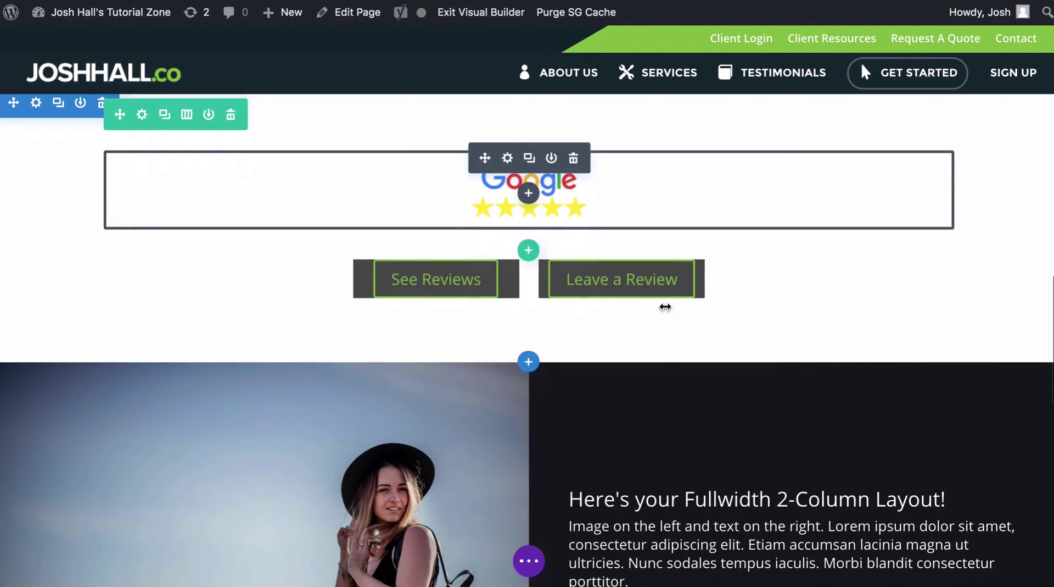
scroll(624, 269, "up", 1)
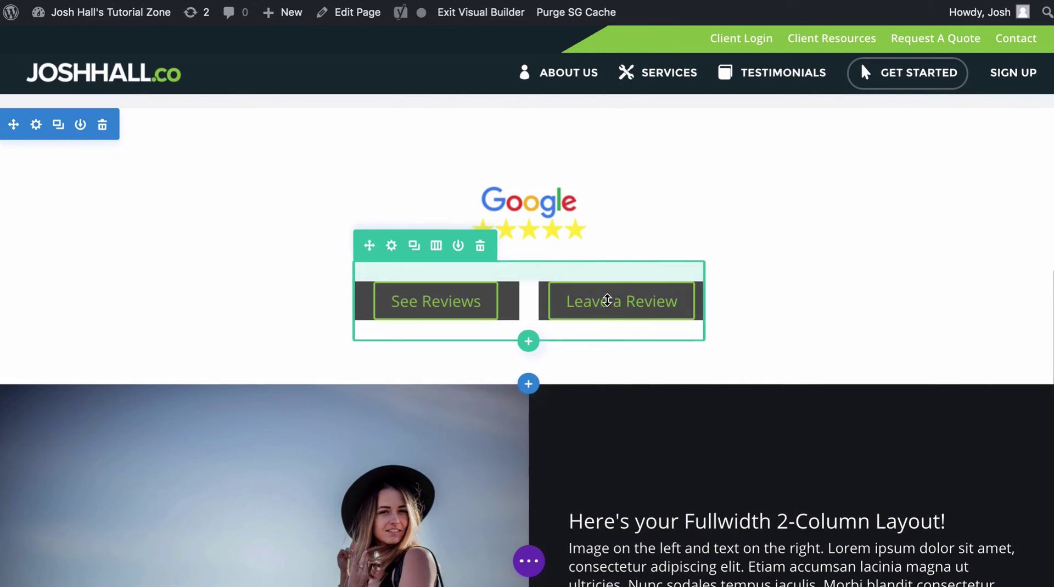
left_click(598, 292)
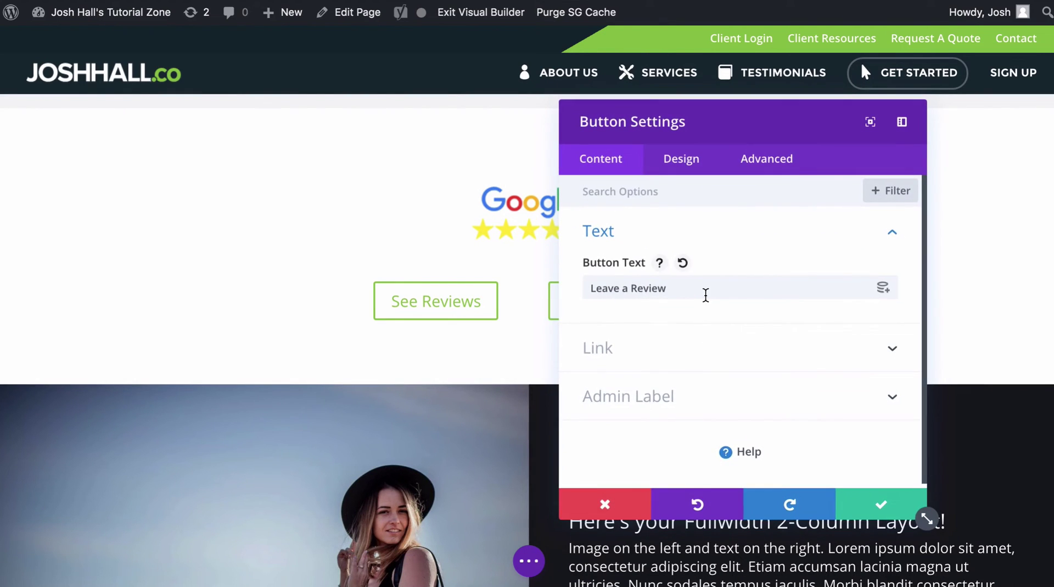
left_click(687, 337)
left_click(683, 280)
type("http://bit.ly/2WXdnTv")
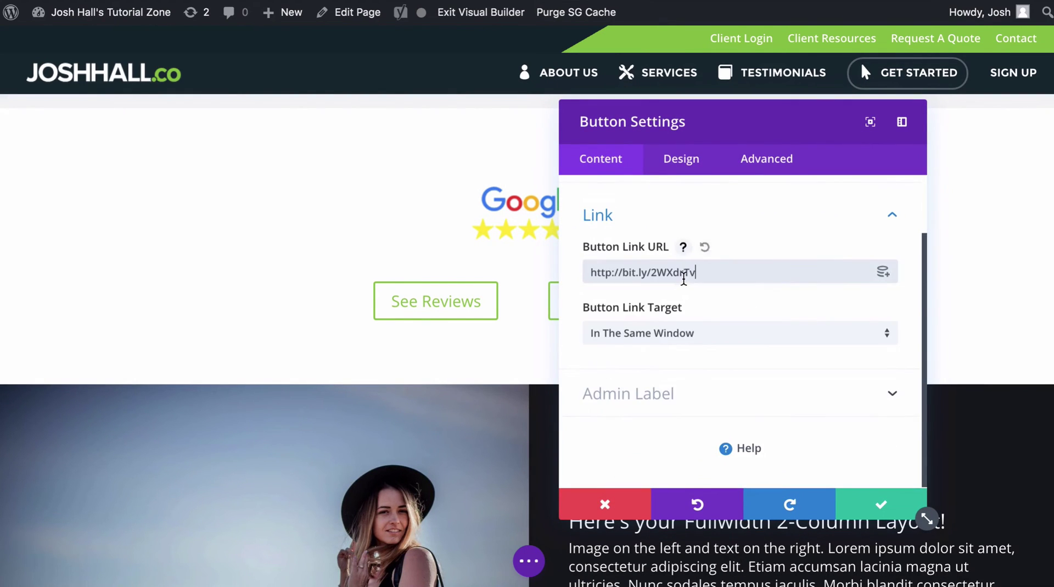
left_click(858, 504)
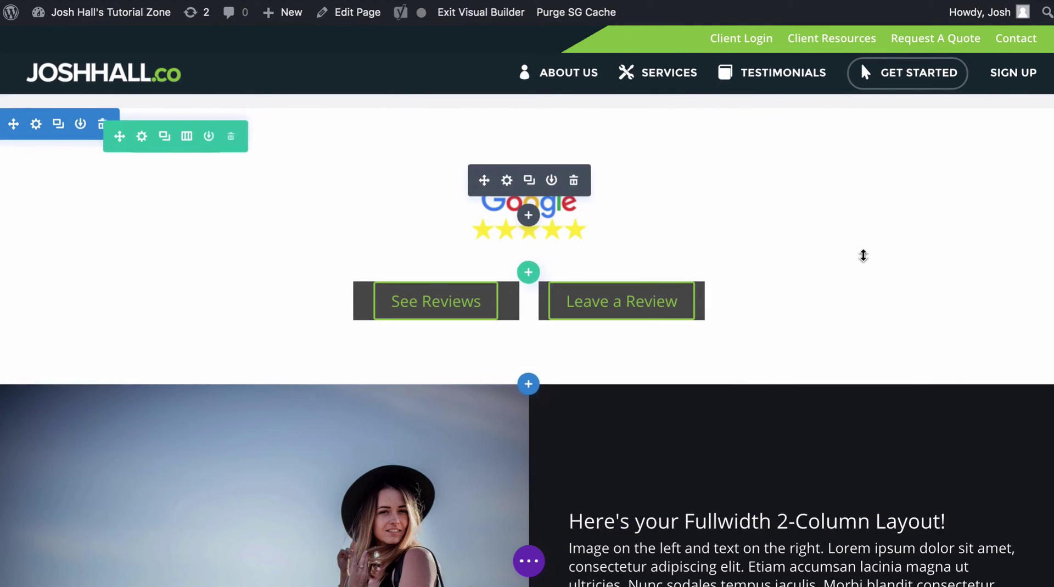
scroll(741, 195, "up", 2)
Exit the Visual Builder and test Leave a Review on the live page, opening Google's review form
left_click(503, 26)
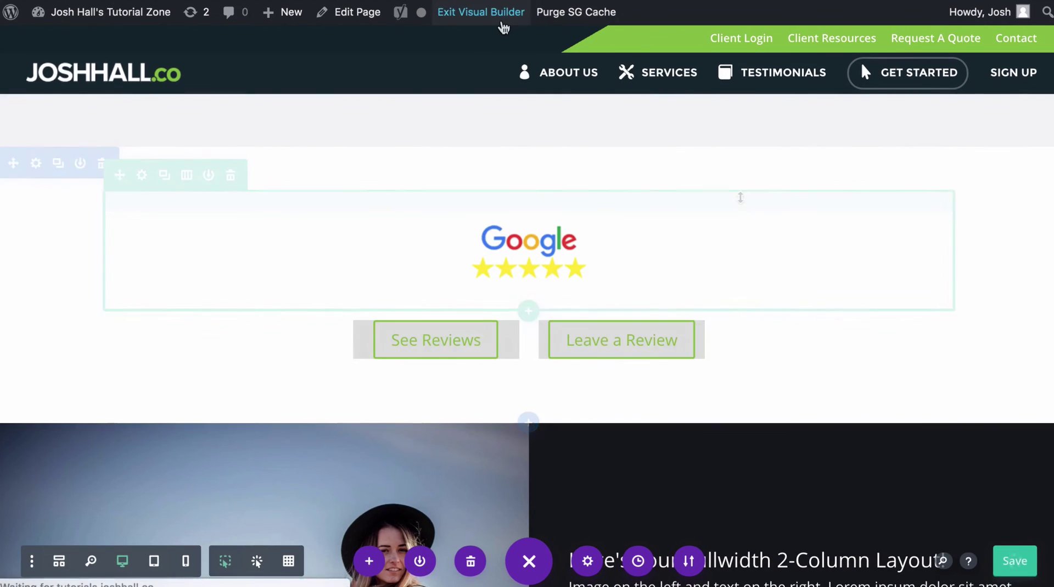
scroll(961, 382, "down", 7)
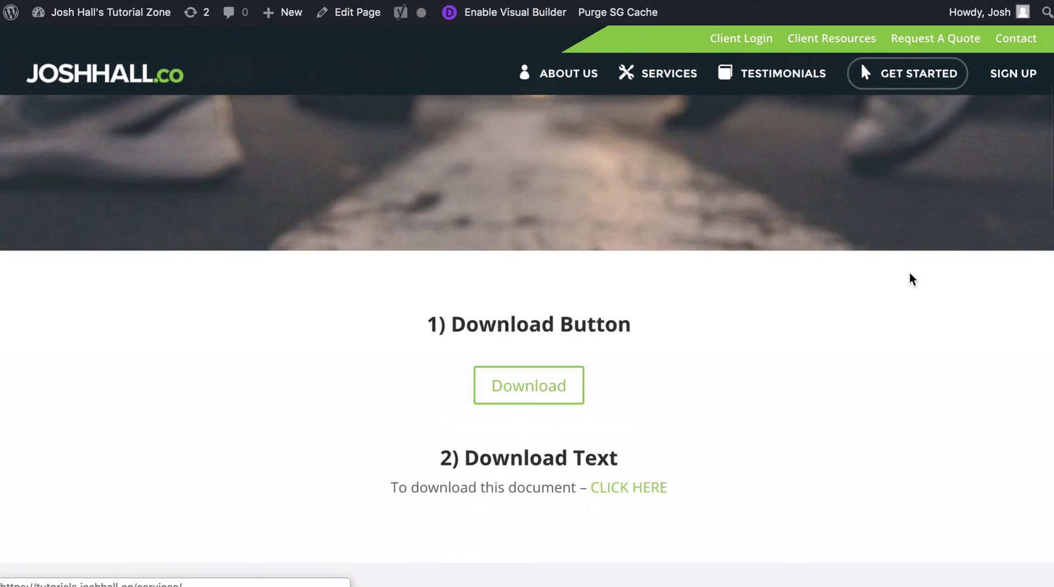
scroll(911, 279, "down", 14)
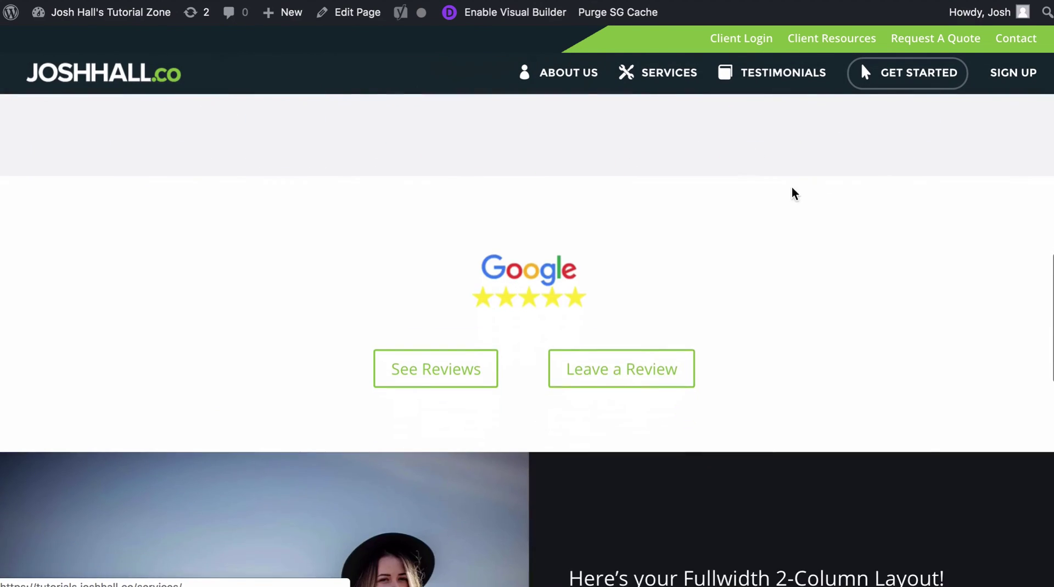
left_click(651, 371)
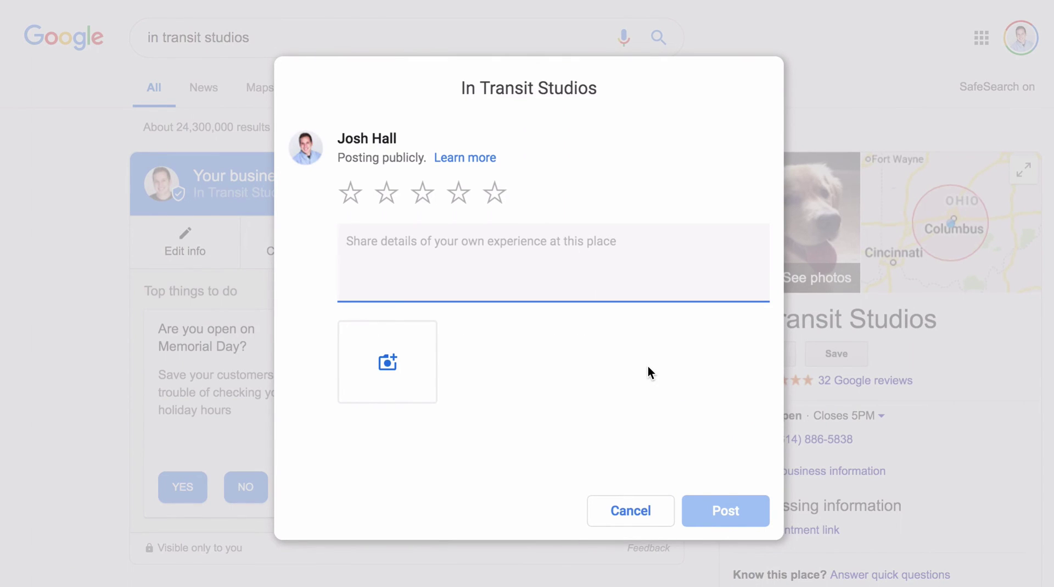
Cancel the review form and reopen the In Transit Studios list of 32 Google reviews
left_click(635, 508)
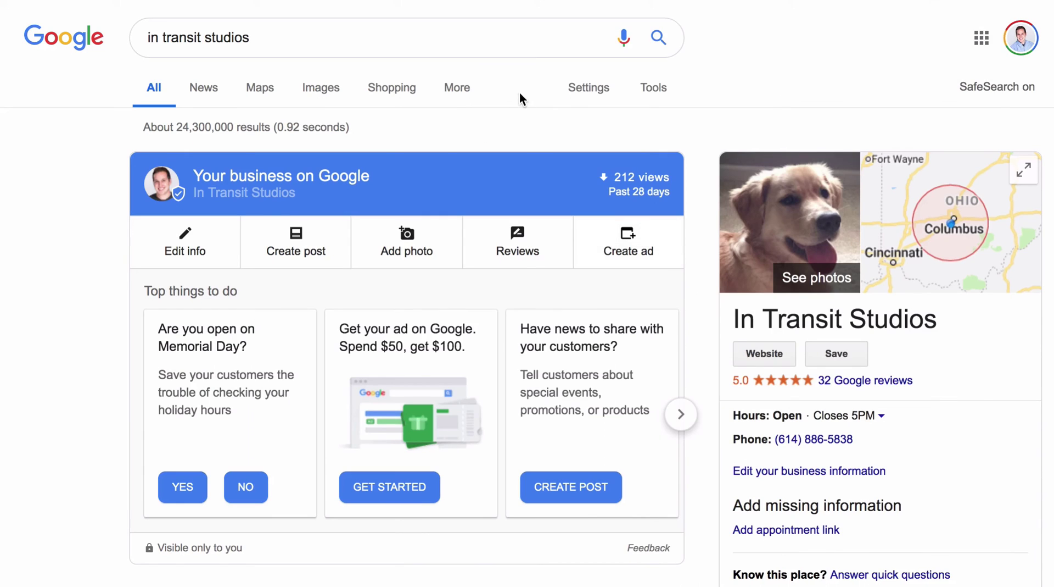
scroll(692, 134, "down", 5)
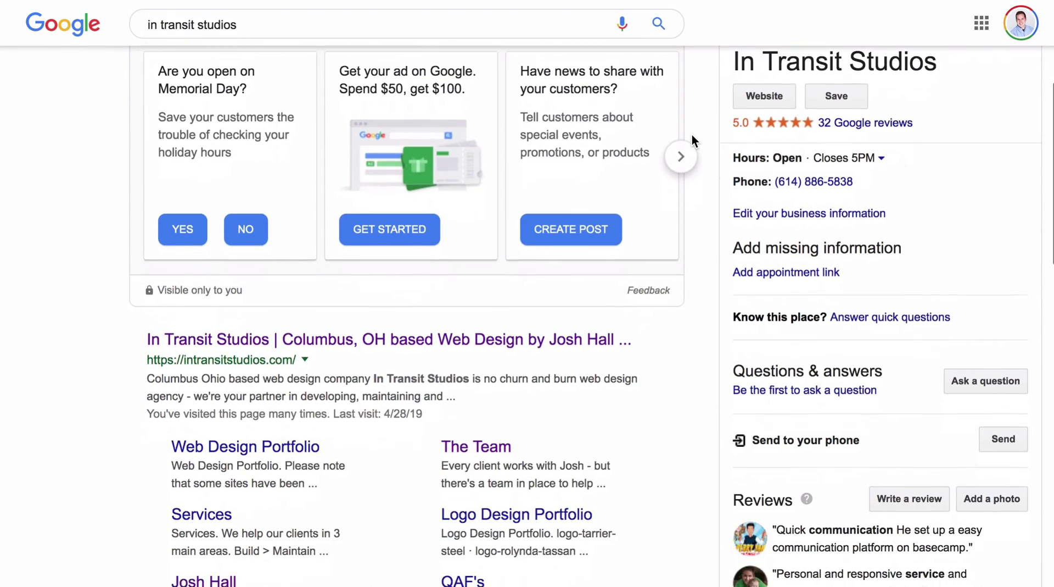
left_click(890, 124)
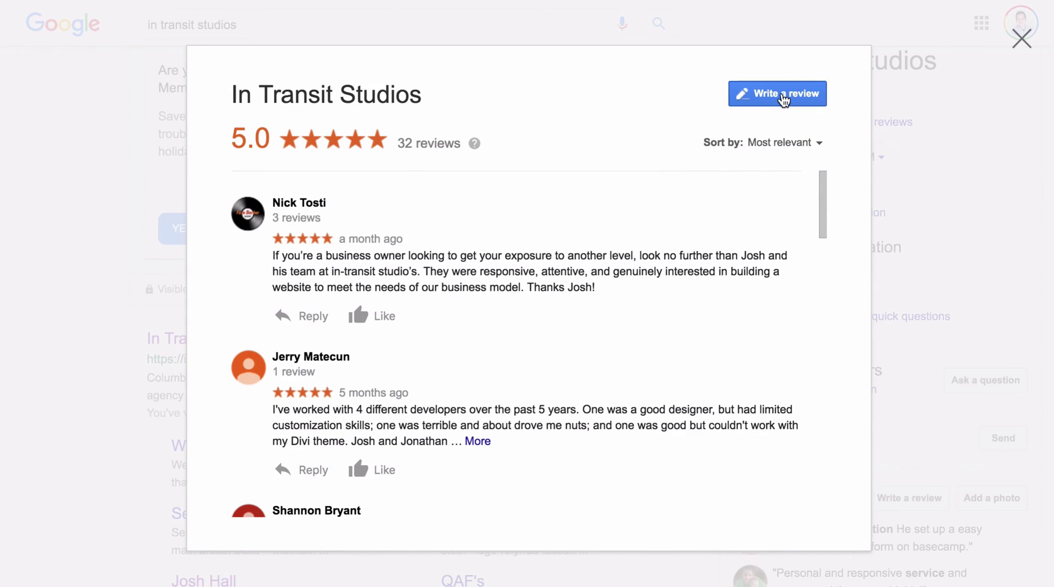
mouse_move(729, 2)
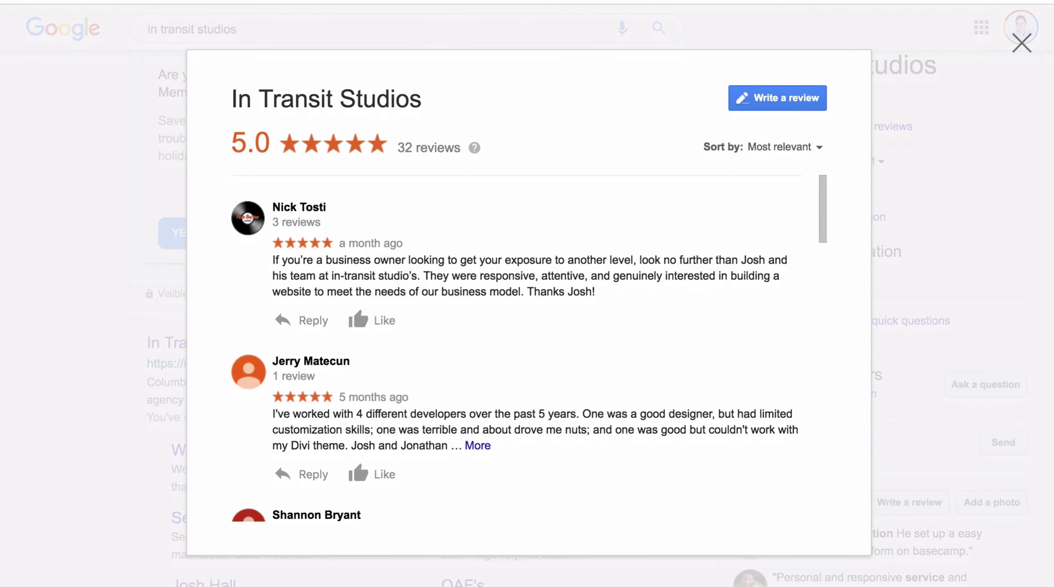
left_click(779, 99)
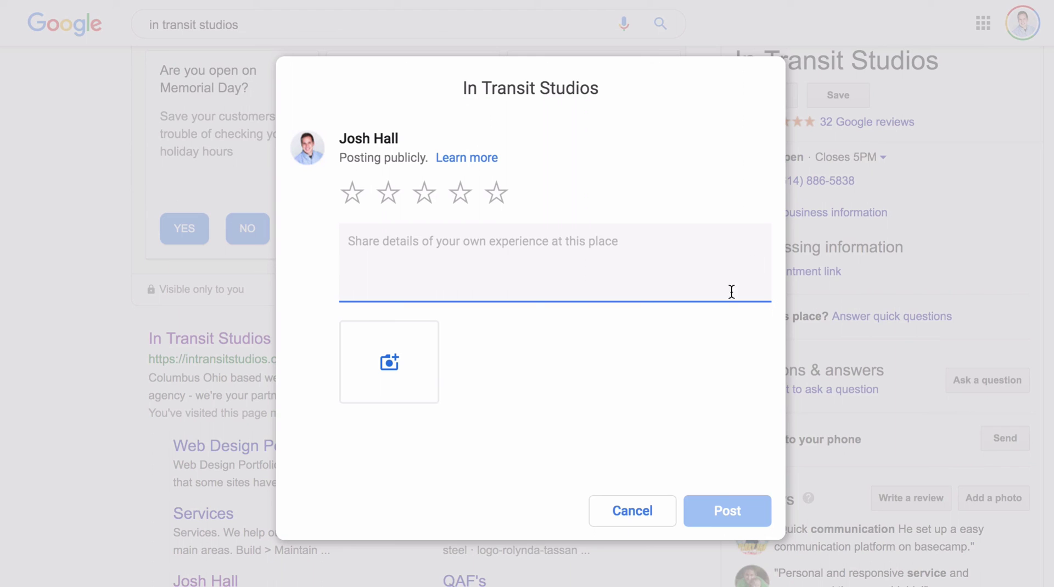
left_click(650, 509)
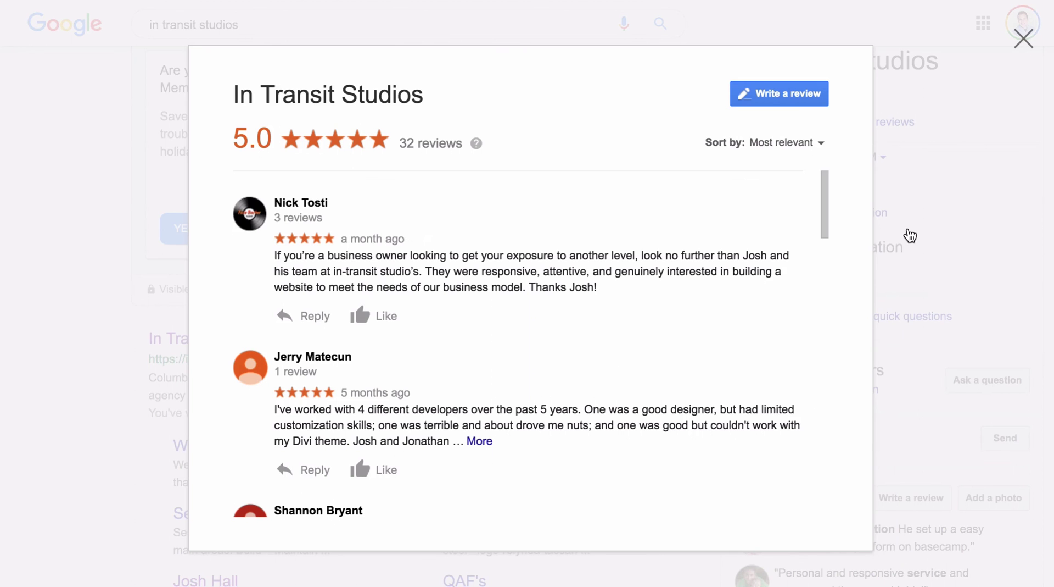